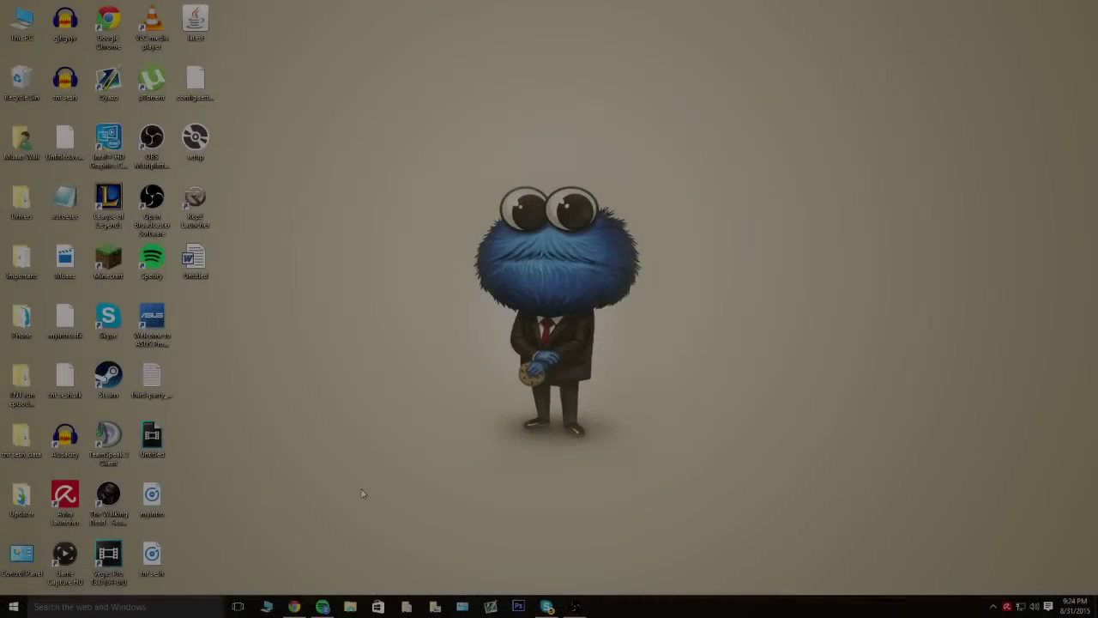
- Bring up Chrome on mathway.com's Algebra page with the empty problem input ready
drag(934, 40, 349, 510)
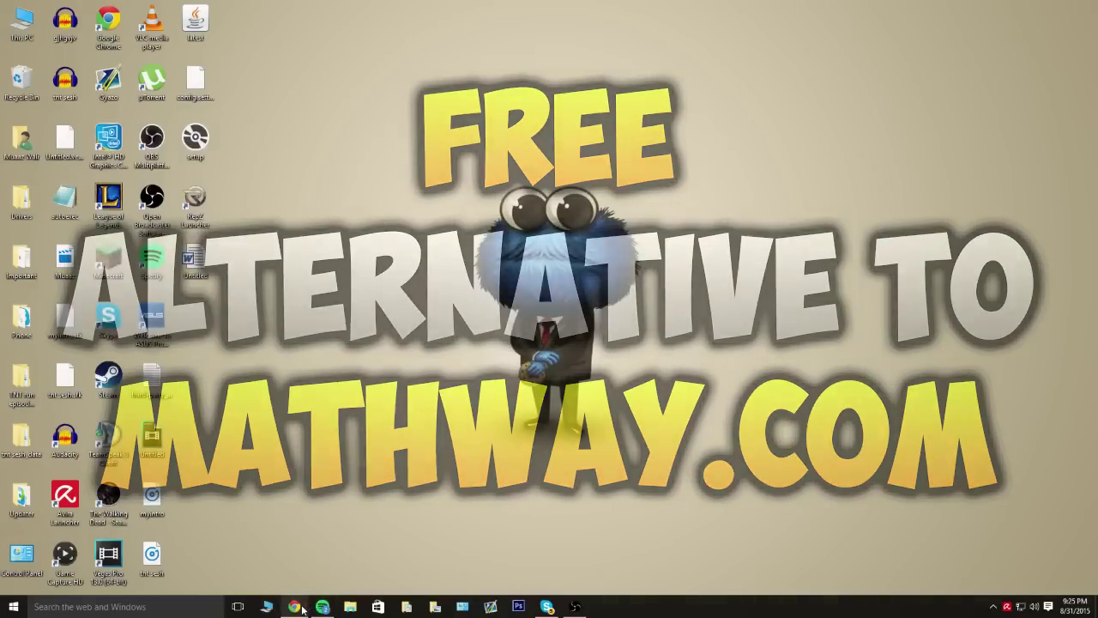
click(295, 607)
click(261, 188)
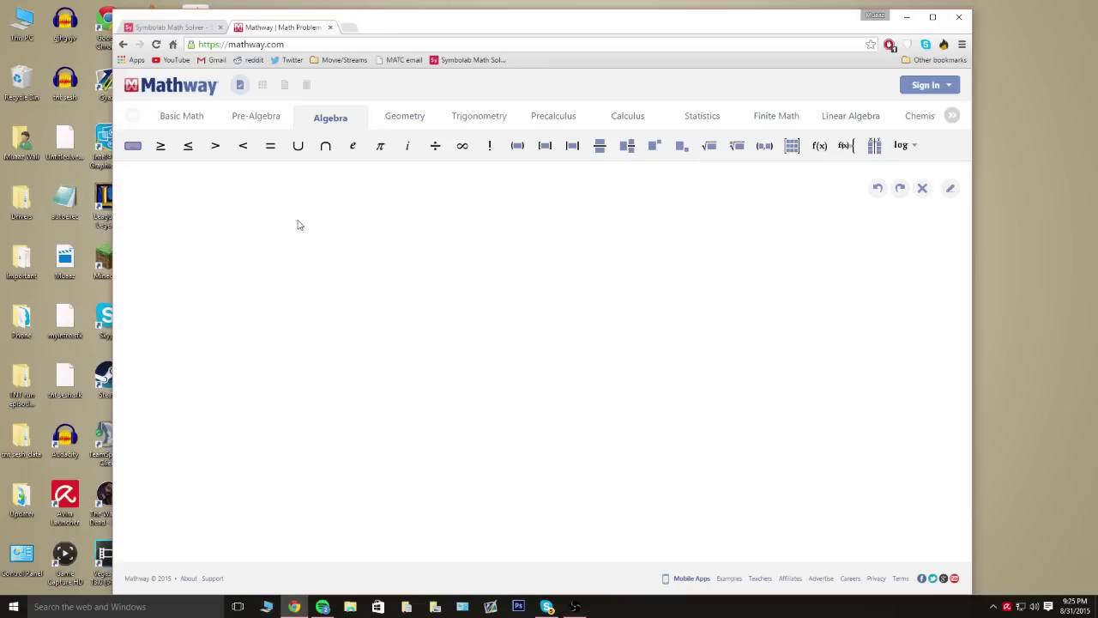
- Enter 2x+2=6 in Mathway and solve for x, getting x = 2 with a graph
click(268, 208)
click(225, 189)
text(2x)
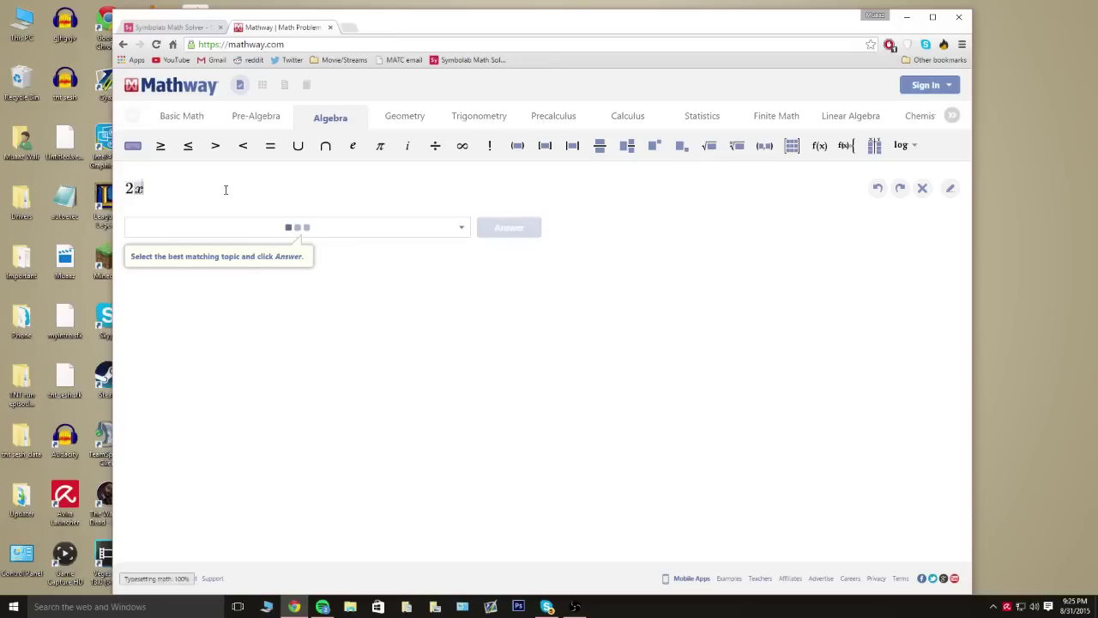
text(+2=6)
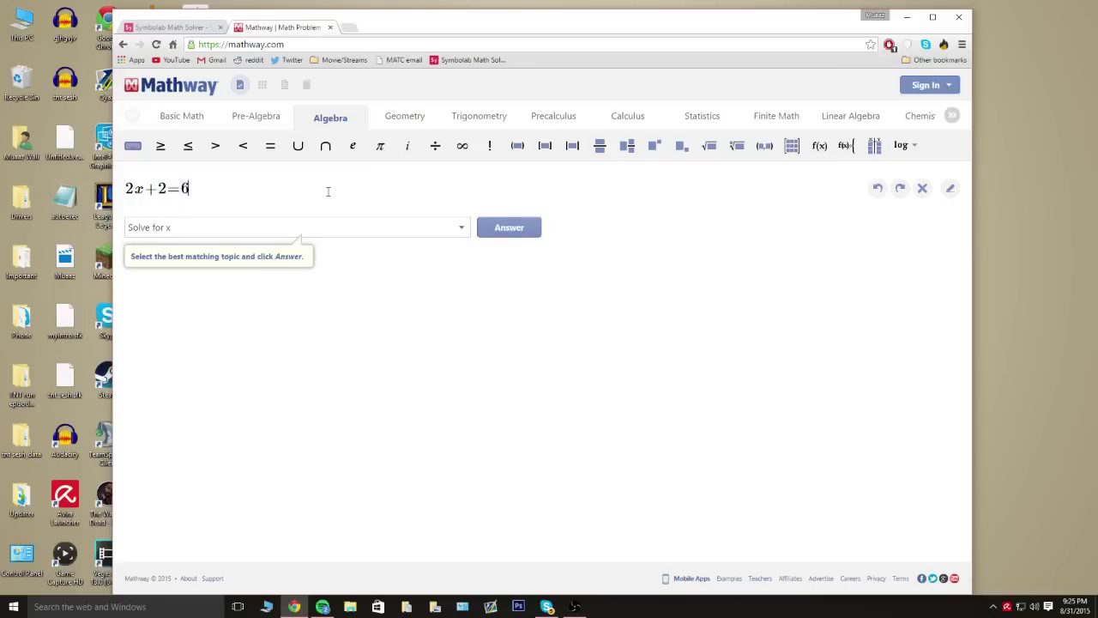
click(506, 232)
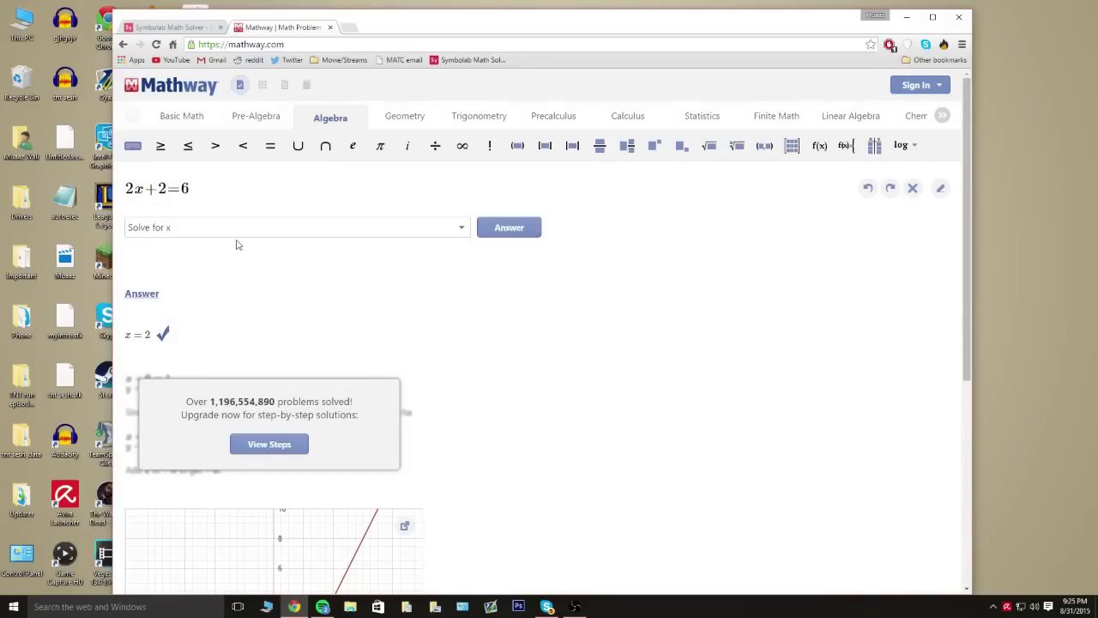
click(171, 230)
click(123, 178)
scroll(267, 314, down, 3)
scroll(366, 335, up, 4)
scroll(421, 331, down, 2)
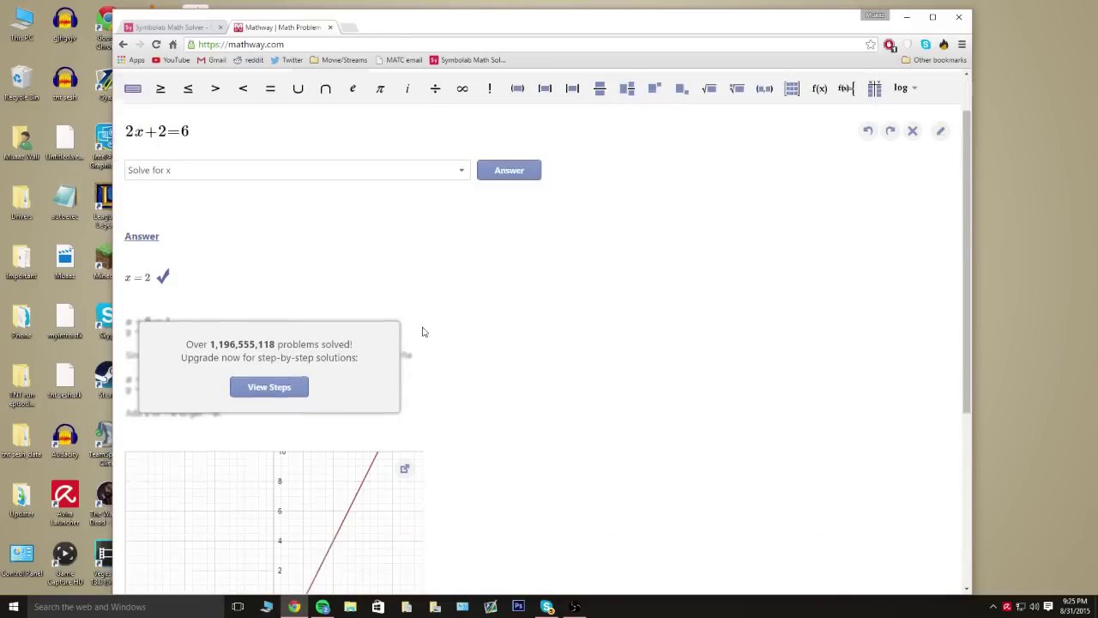
scroll(422, 331, down, 2)
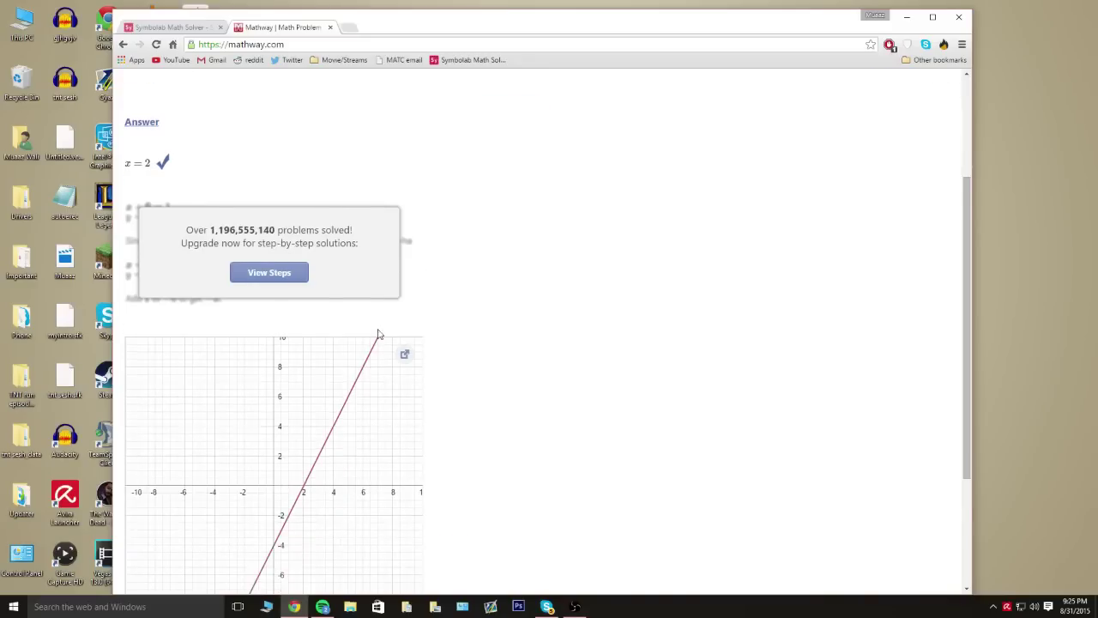
scroll(377, 326, up, 3)
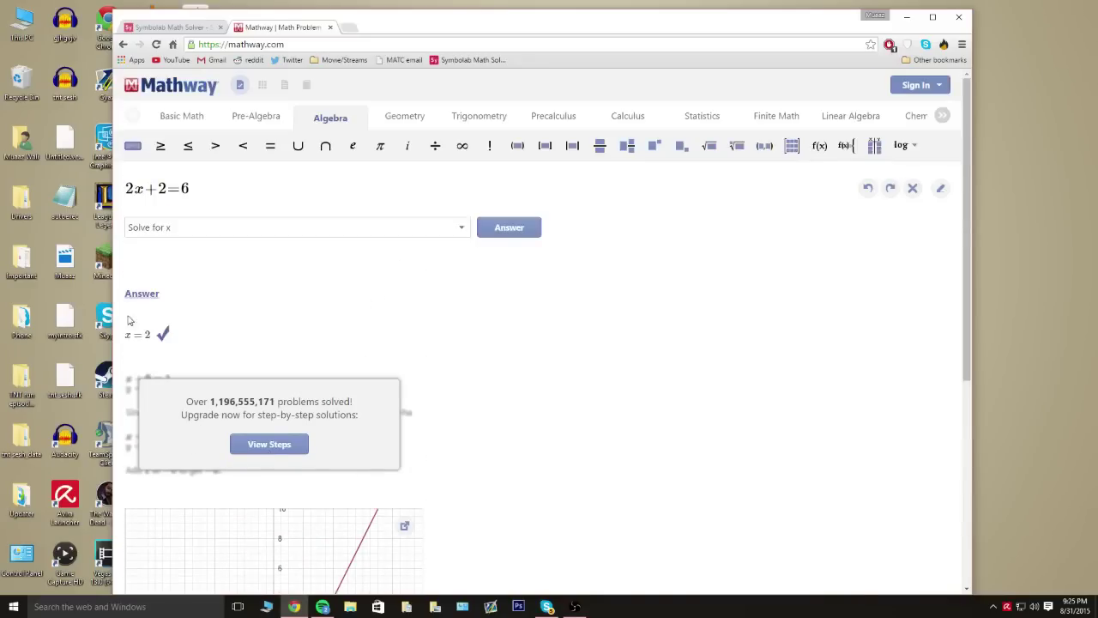
scroll(246, 352, down, 3)
- Request Mathway's step-by-step solution and check the sign-up prompt's existing- and new-account forms
click(268, 219)
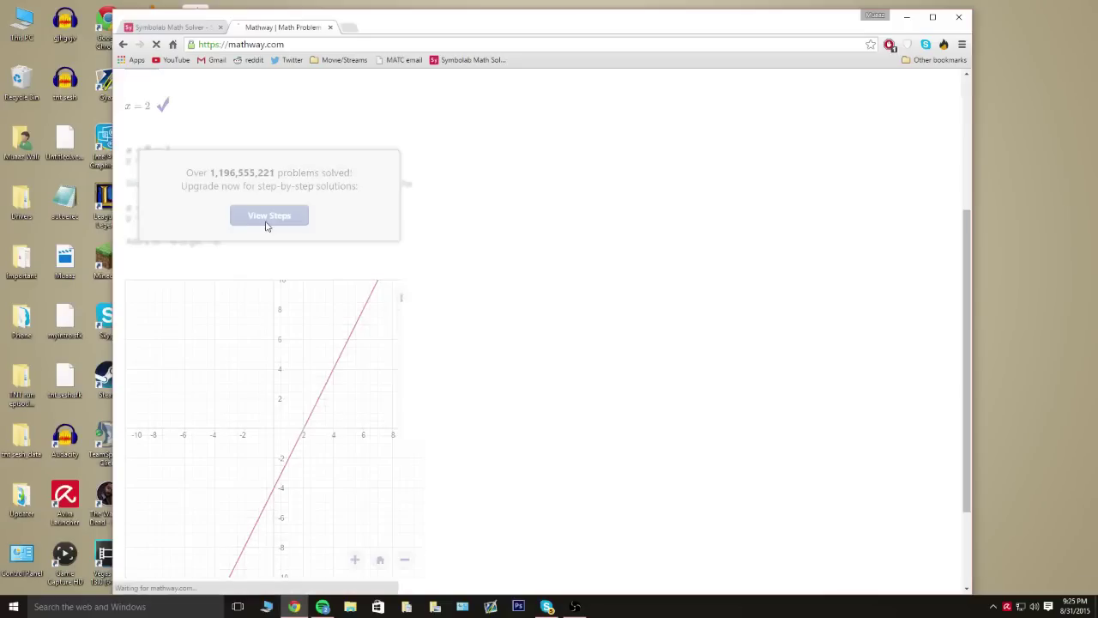
scroll(464, 134, down, 2)
scroll(507, 397, up, 1)
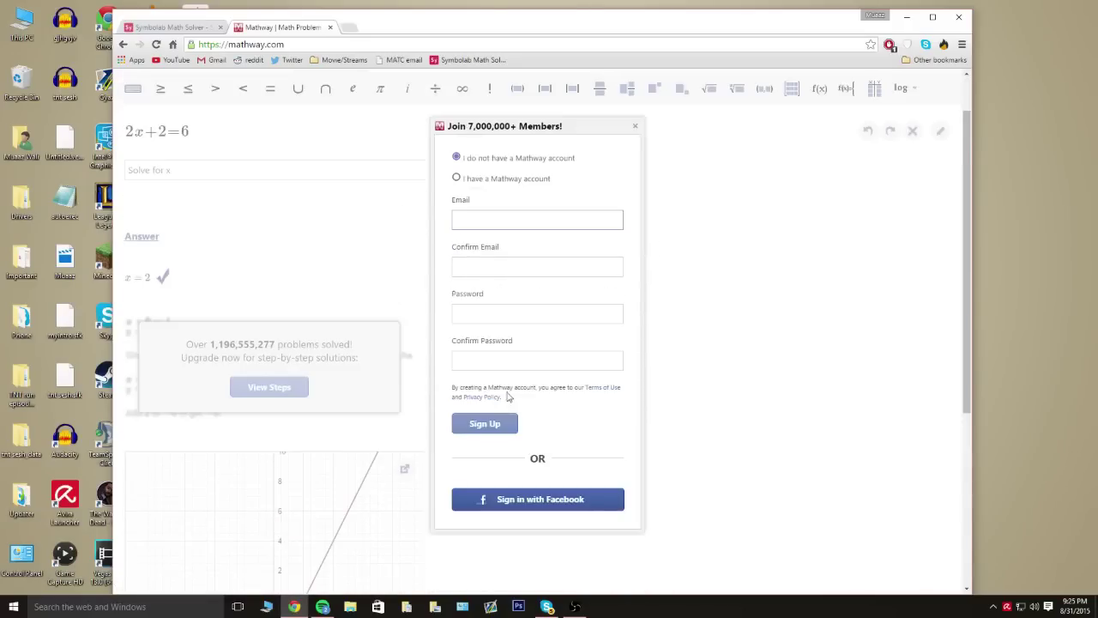
click(489, 180)
click(496, 215)
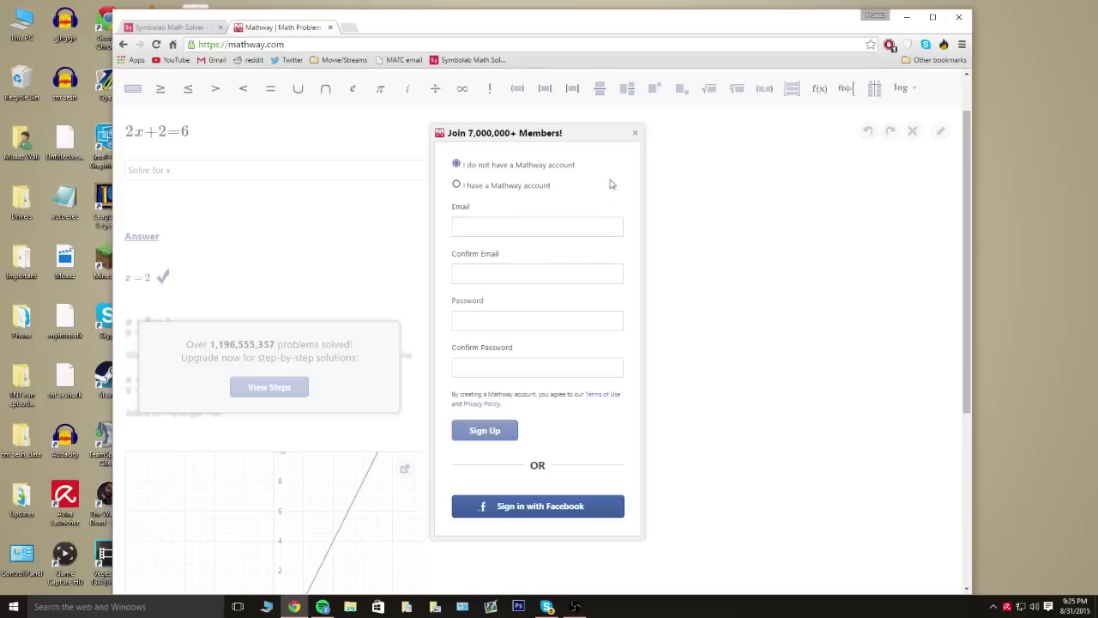
- Close the sign-up prompt and maximize the browser window
click(635, 133)
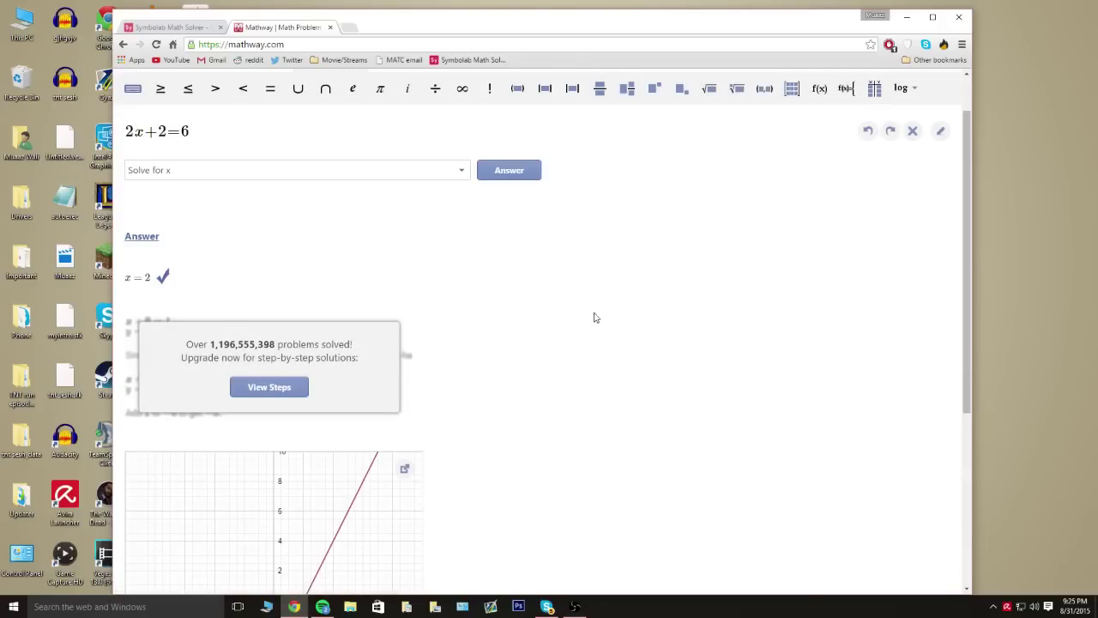
scroll(506, 213, down, 3)
scroll(513, 218, up, 4)
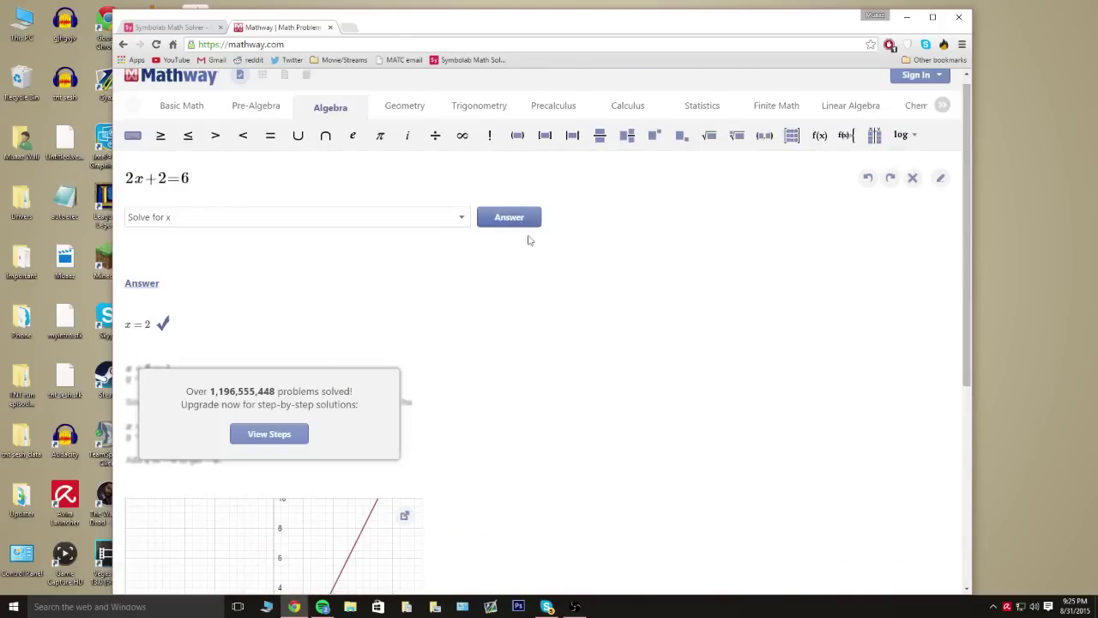
drag(594, 19, 620, 6)
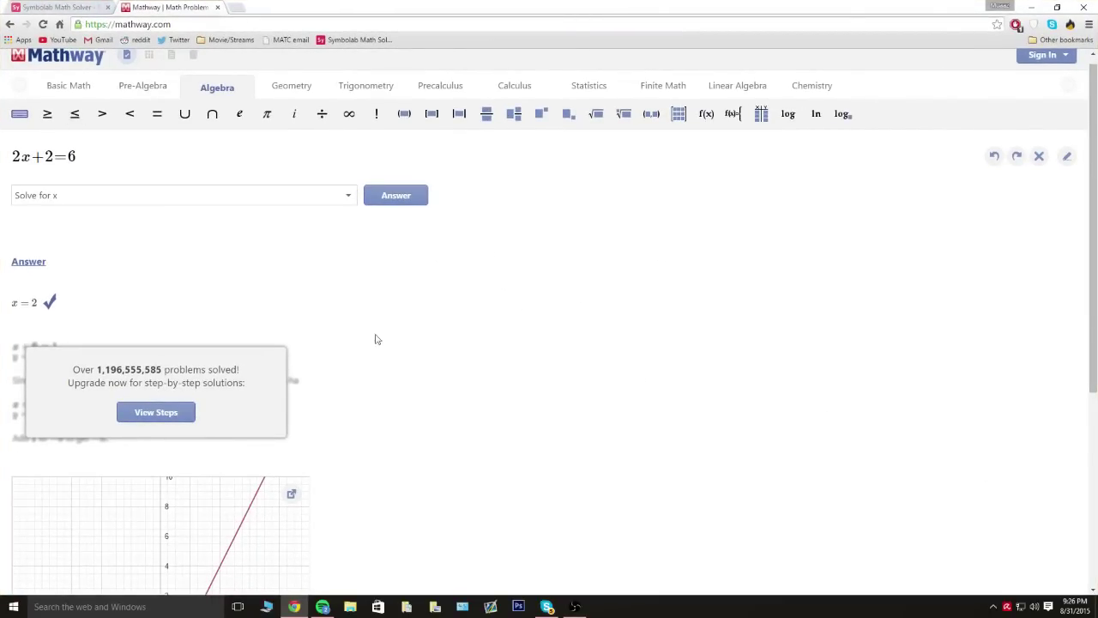
- Enter (x−1)^2 = (4√(x−4))^2 in Symbolab's Step by Step Calculator and run it
click(53, 6)
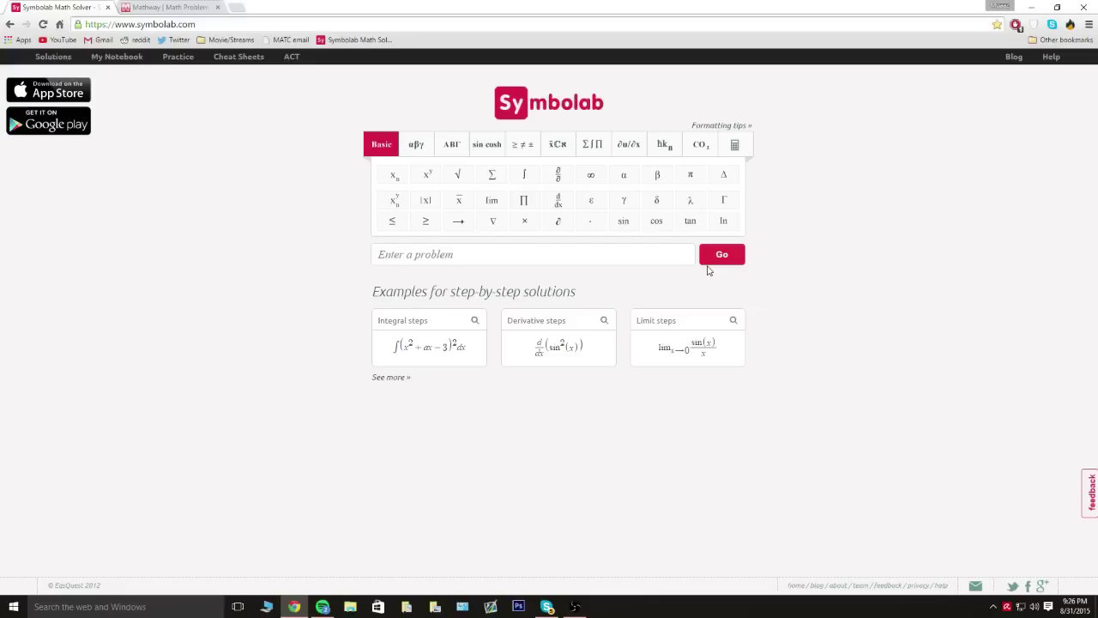
click(637, 250)
click(284, 243)
click(553, 256)
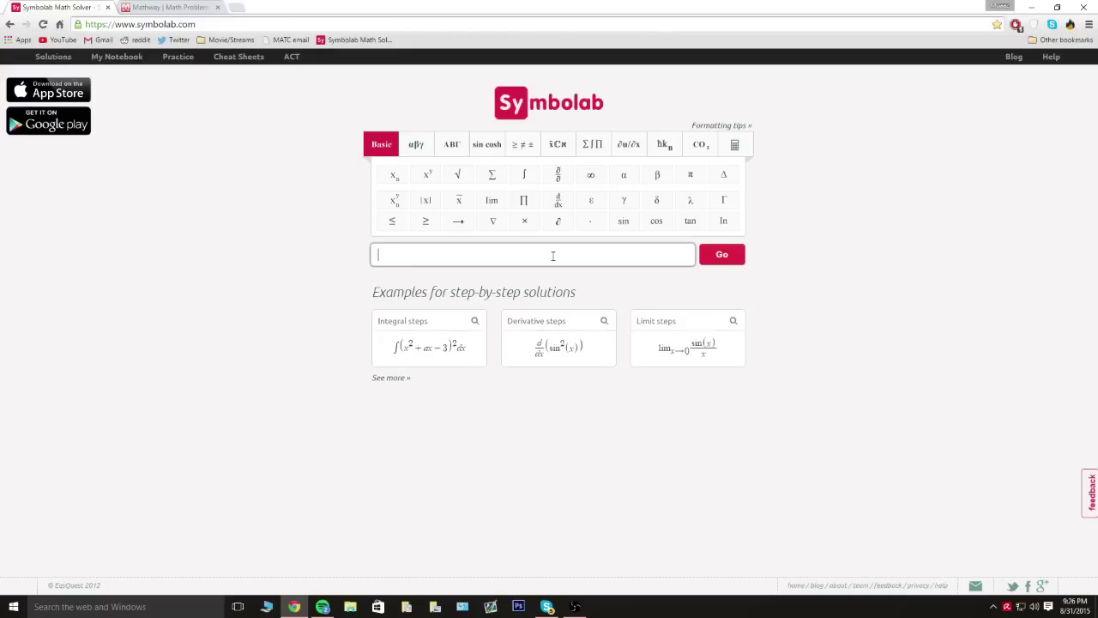
click(172, 6)
click(81, 7)
click(356, 264)
click(560, 261)
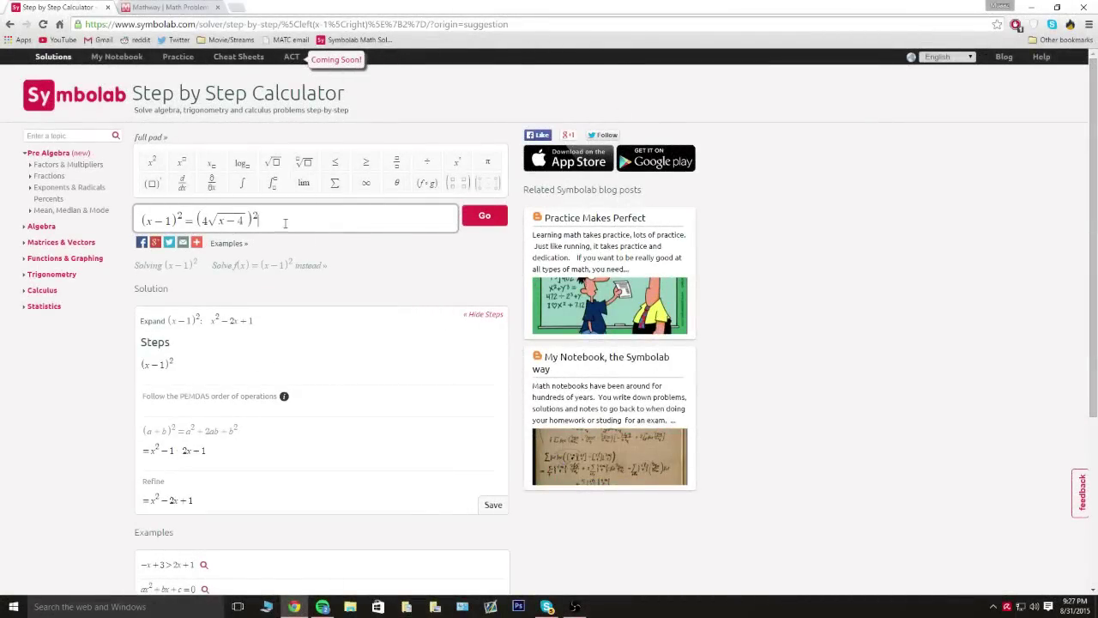
- Copy the Symbolab equation and solve the same equation in Mathway
key(ctrl+a)
click(364, 253)
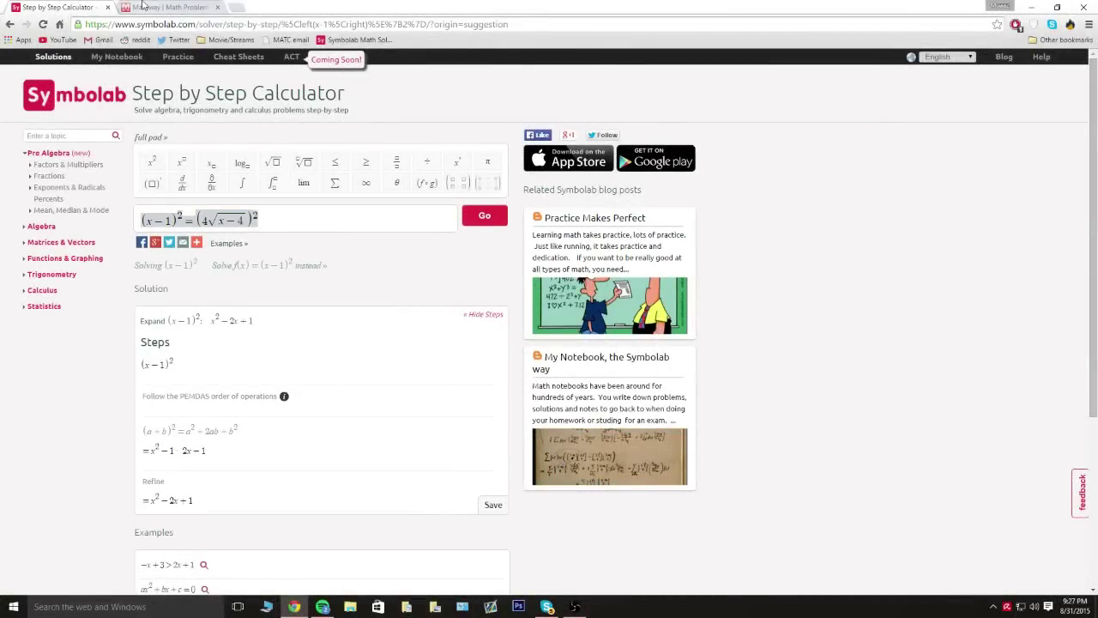
key(ctrl+Tab)
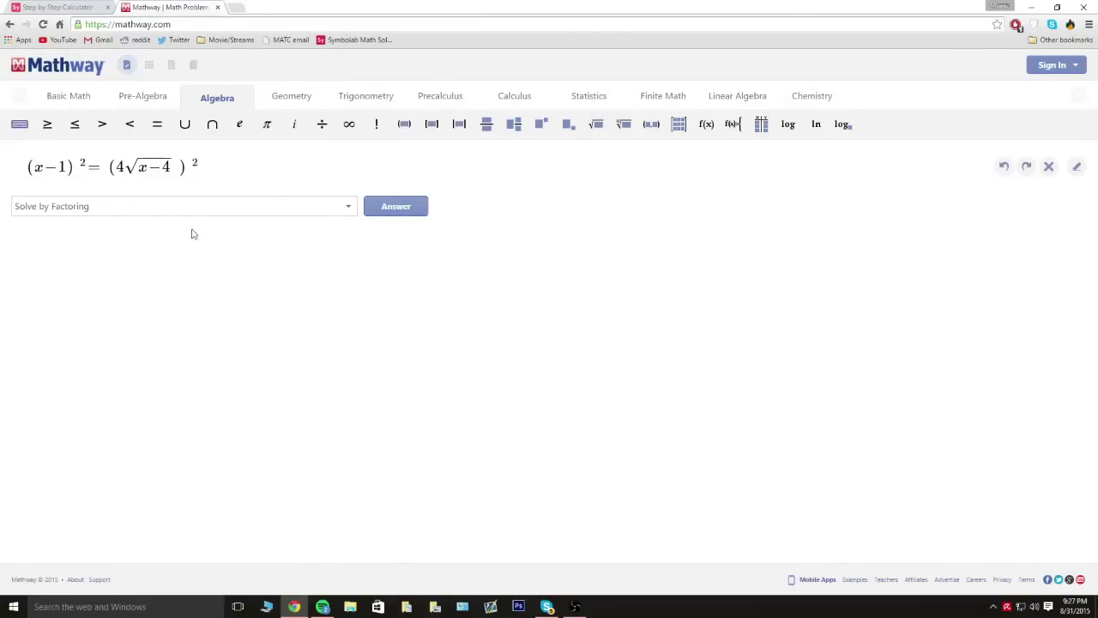
click(411, 213)
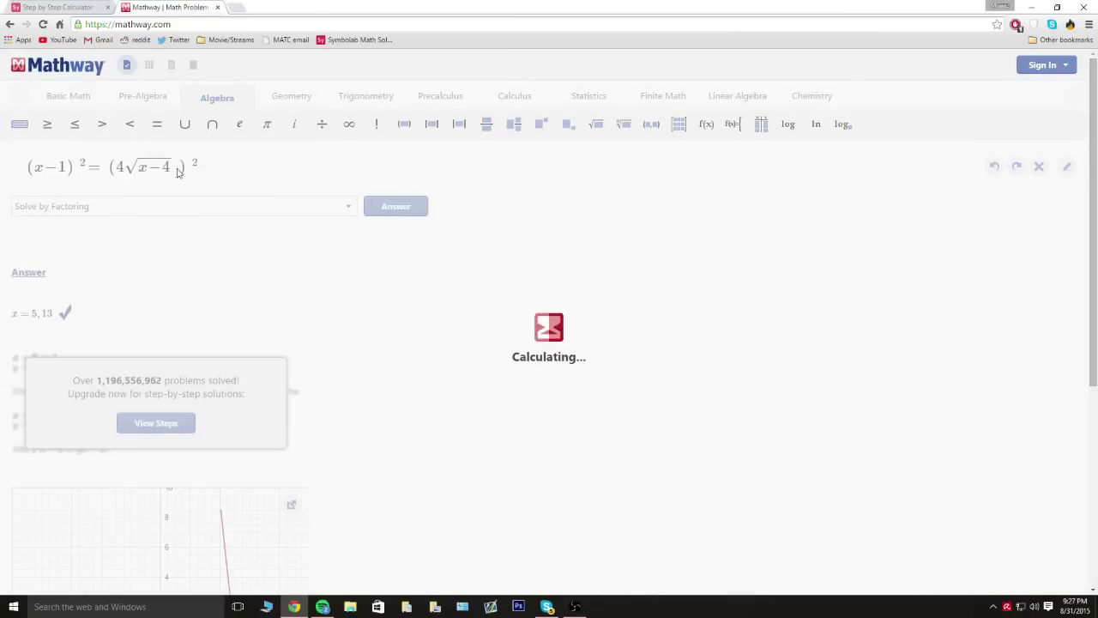
- Highlight Mathway's answer x = 5, 13 and scroll past the graph and back
drag(15, 316, 49, 314)
click(49, 314)
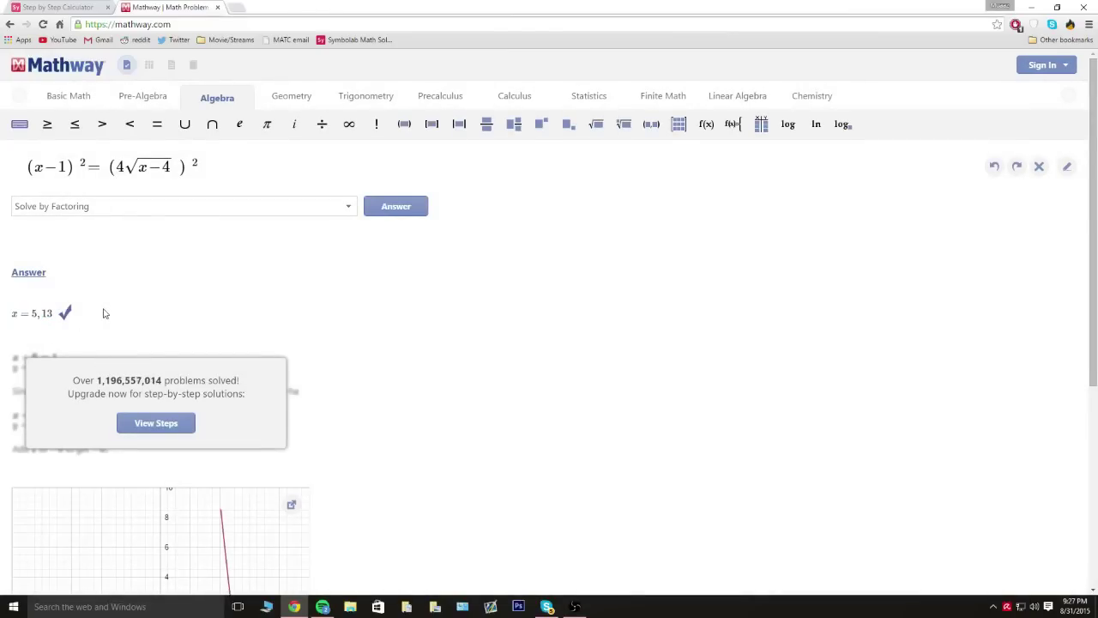
scroll(109, 315, down, 2)
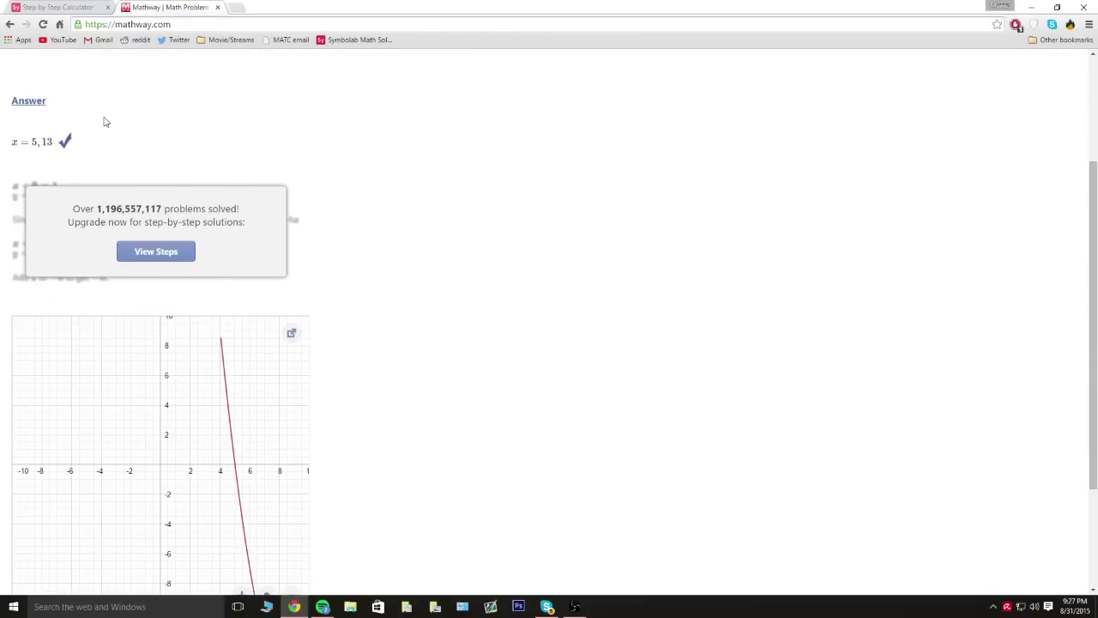
scroll(107, 194, down, 2)
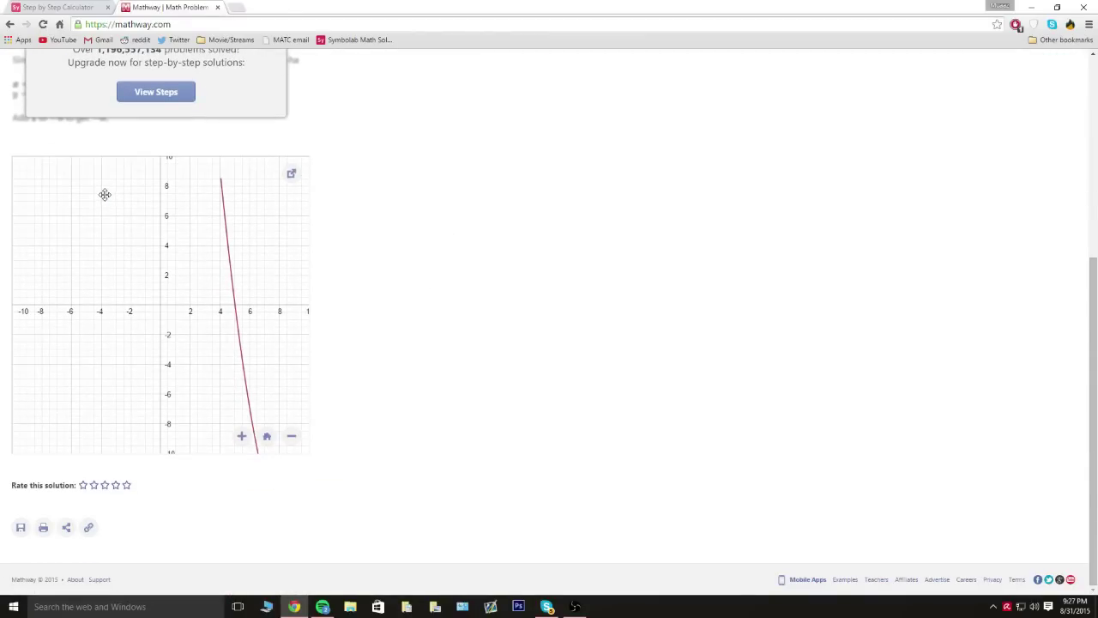
scroll(108, 193, up, 3)
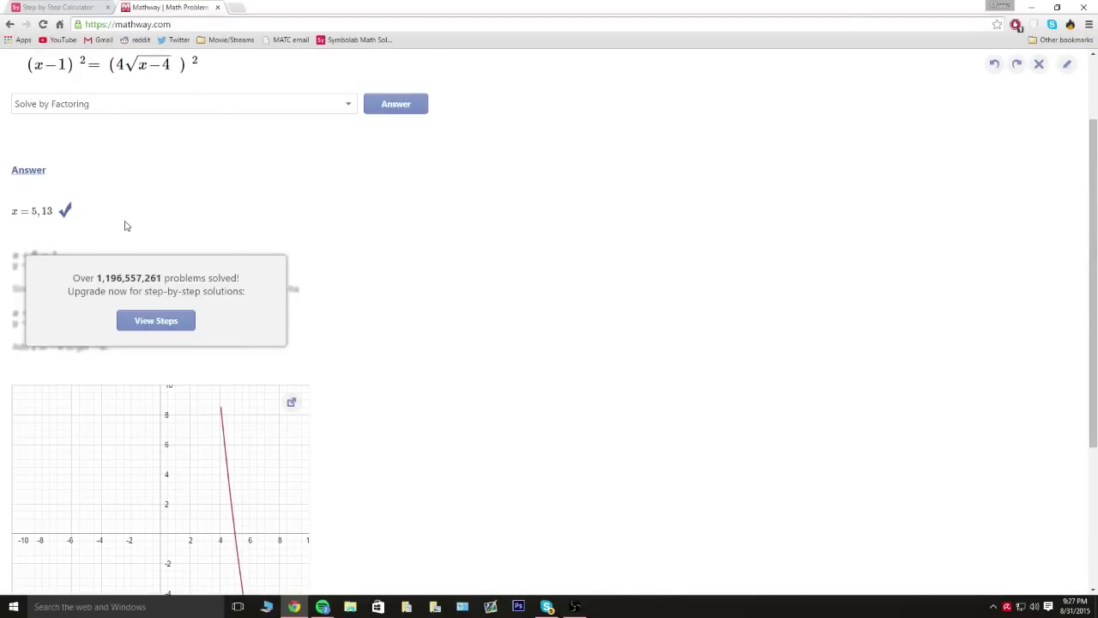
- Re-run Symbolab on the whole equation, solving via x^2−18x+65=0 to x = 5, 13
click(26, 6)
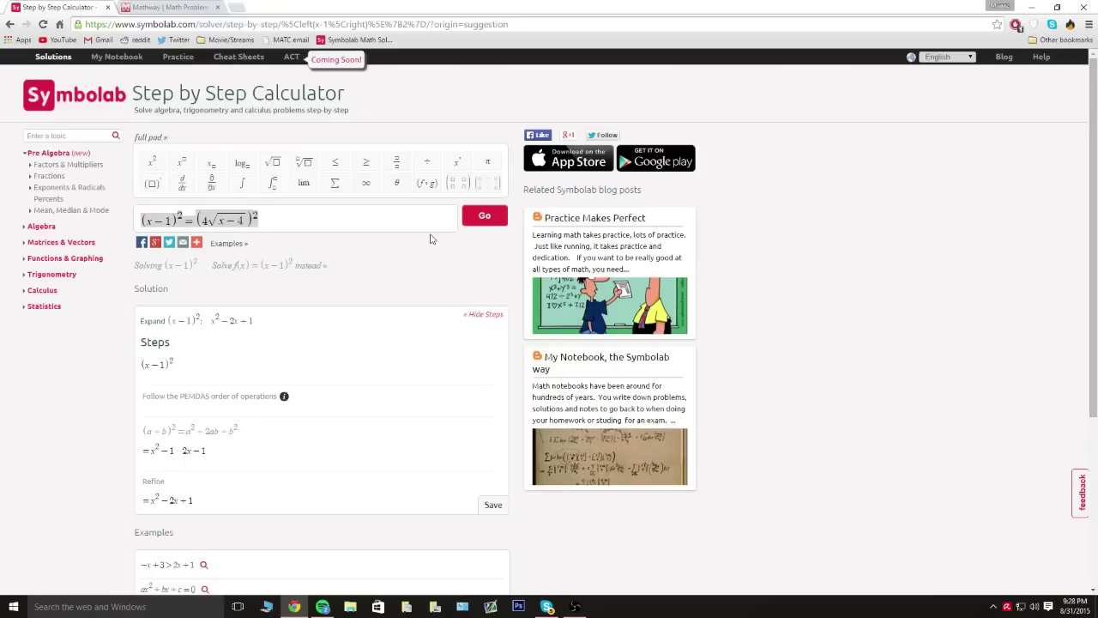
click(179, 6)
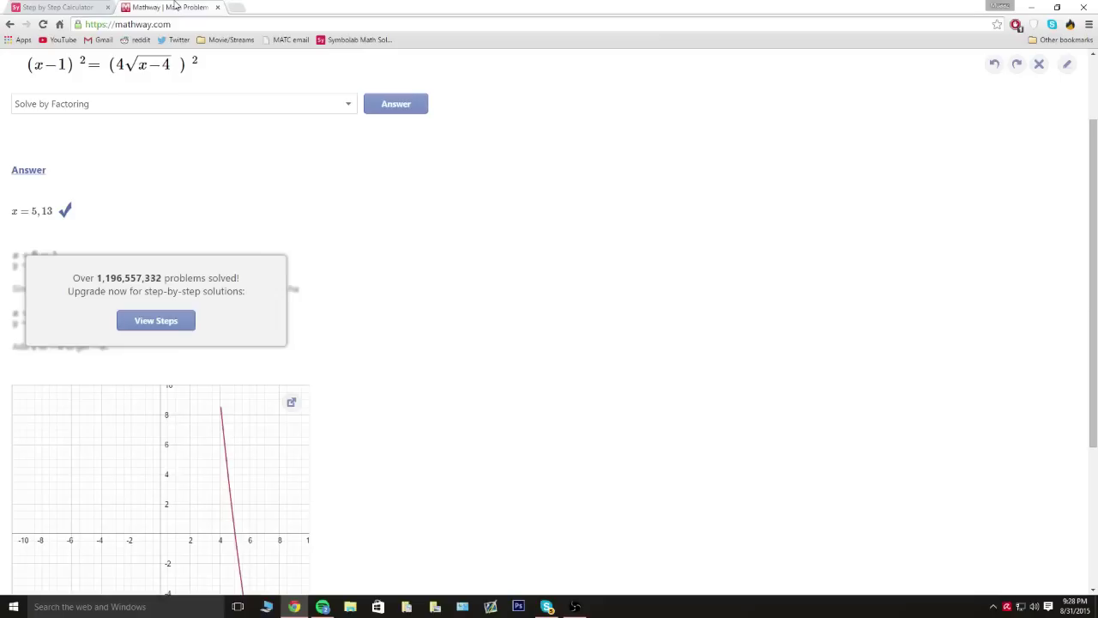
click(66, 6)
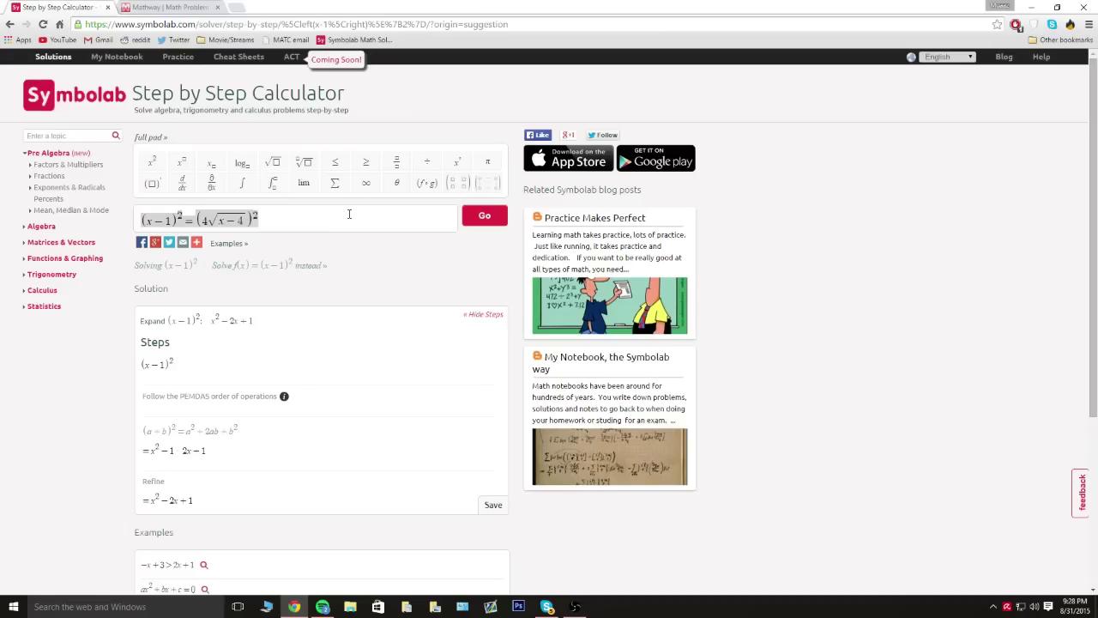
click(413, 224)
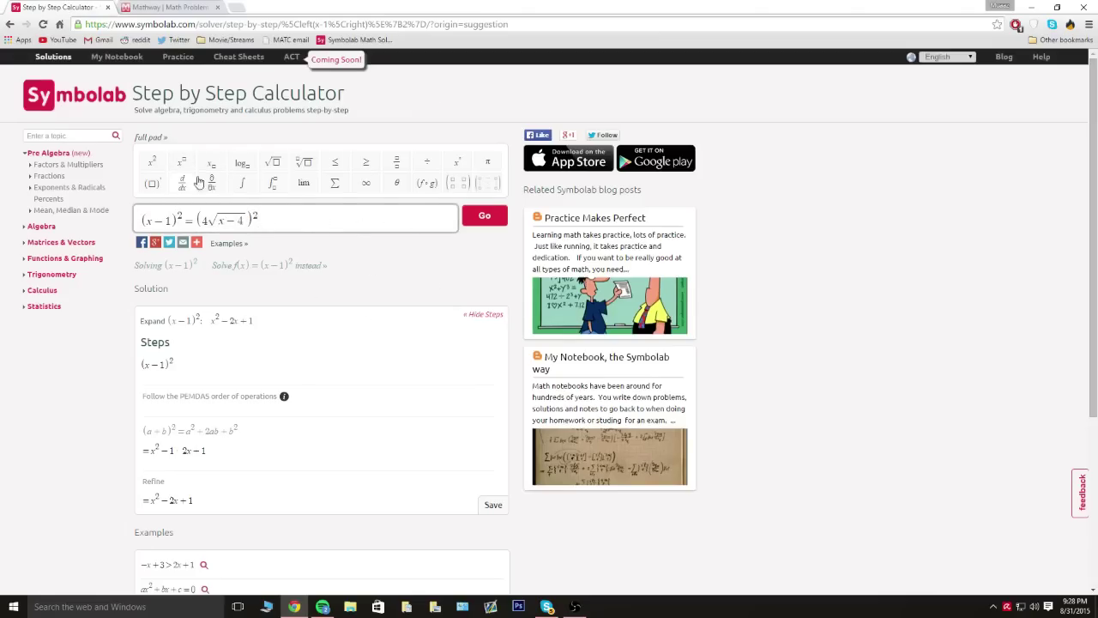
click(146, 7)
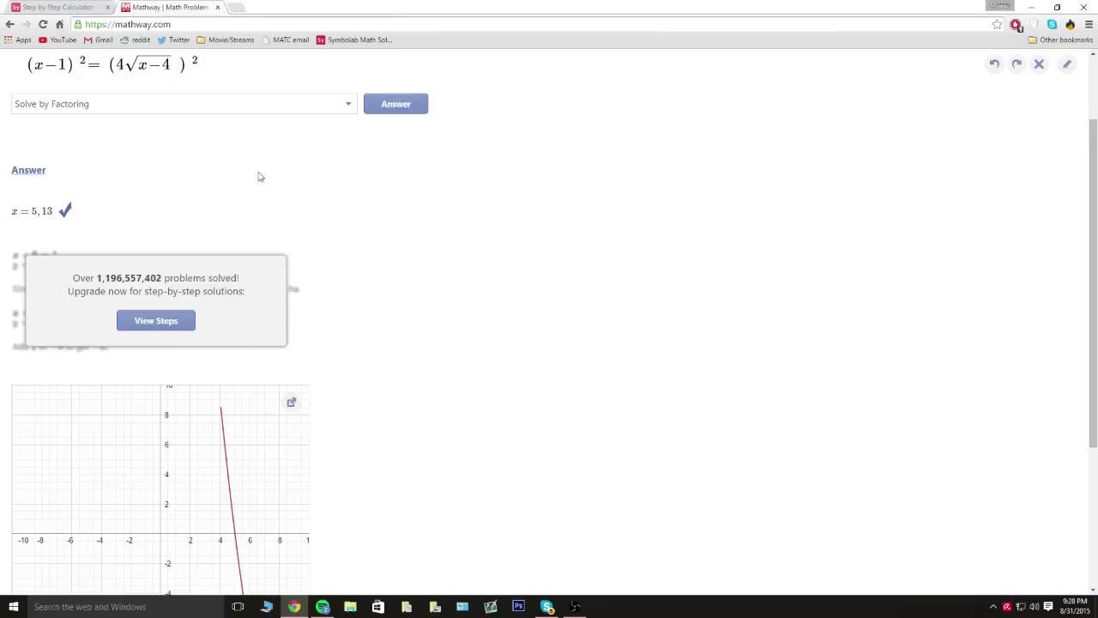
scroll(272, 154, up, 2)
click(50, 6)
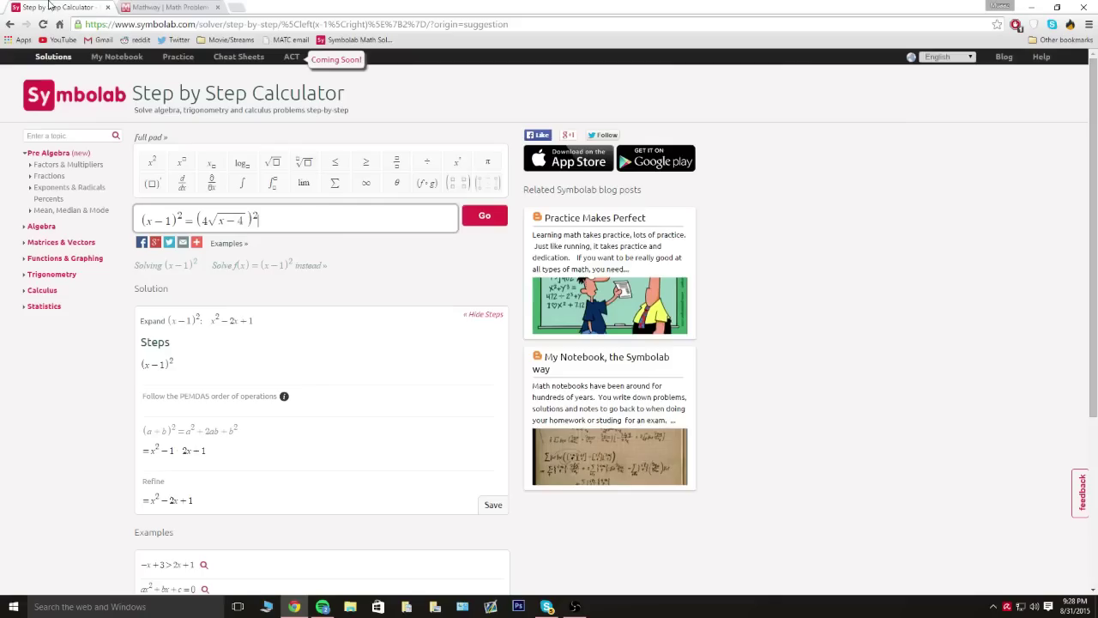
click(486, 218)
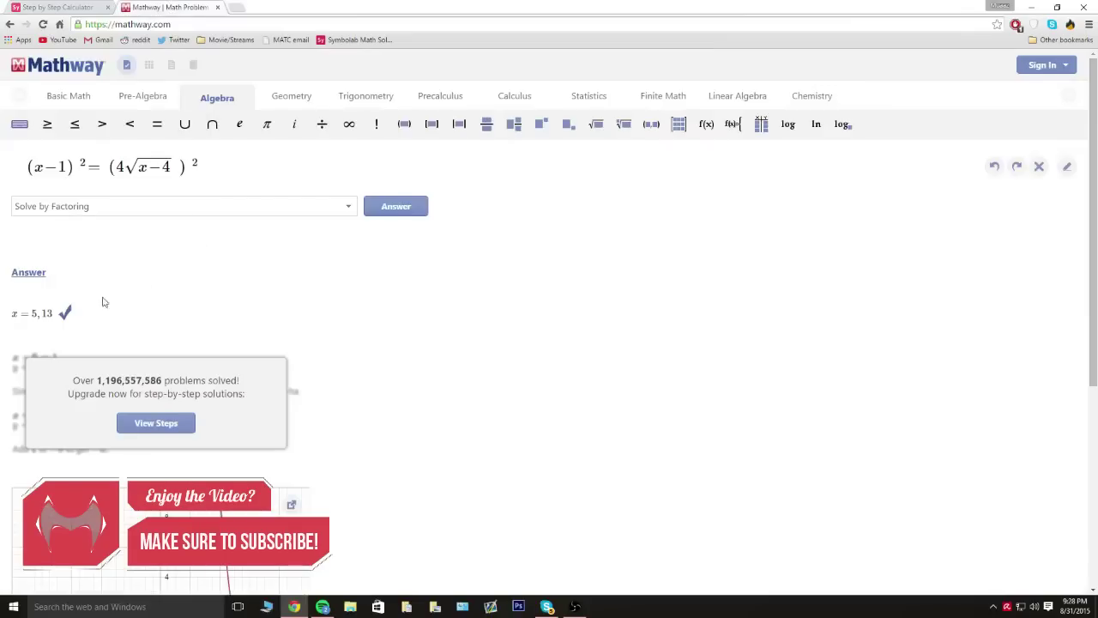
- Compare Mathway's x = 5, 13, then expand Symbolab's detailed steps for (x−1)² and 16(x−4)
drag(103, 300, 71, 289)
click(70, 7)
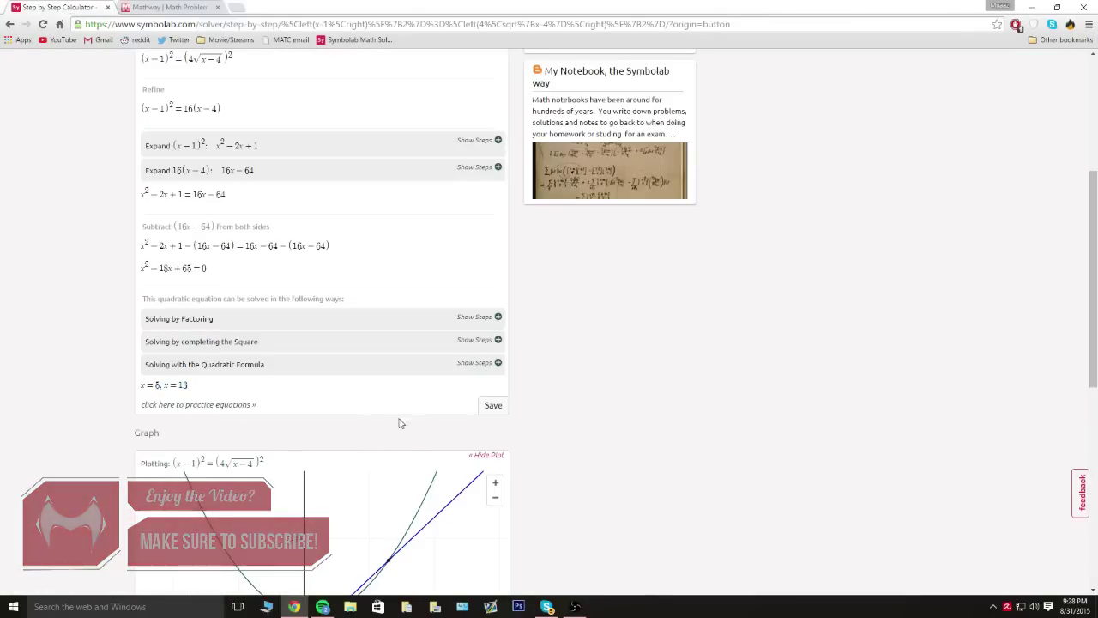
scroll(389, 358, up, 3)
scroll(276, 358, up, 1)
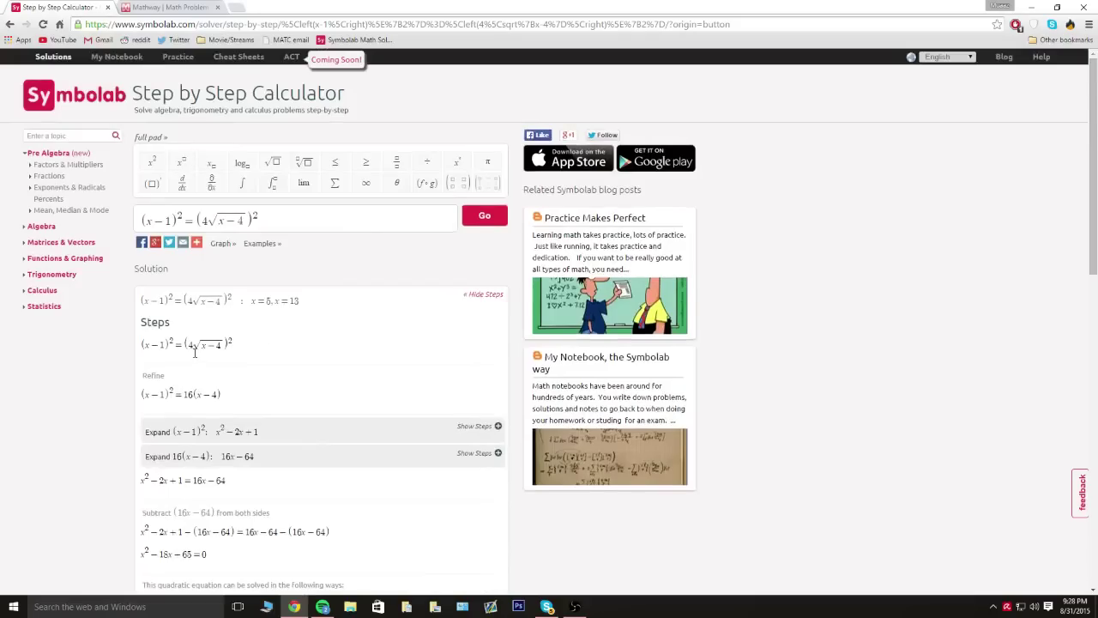
scroll(203, 372, down, 2)
click(344, 319)
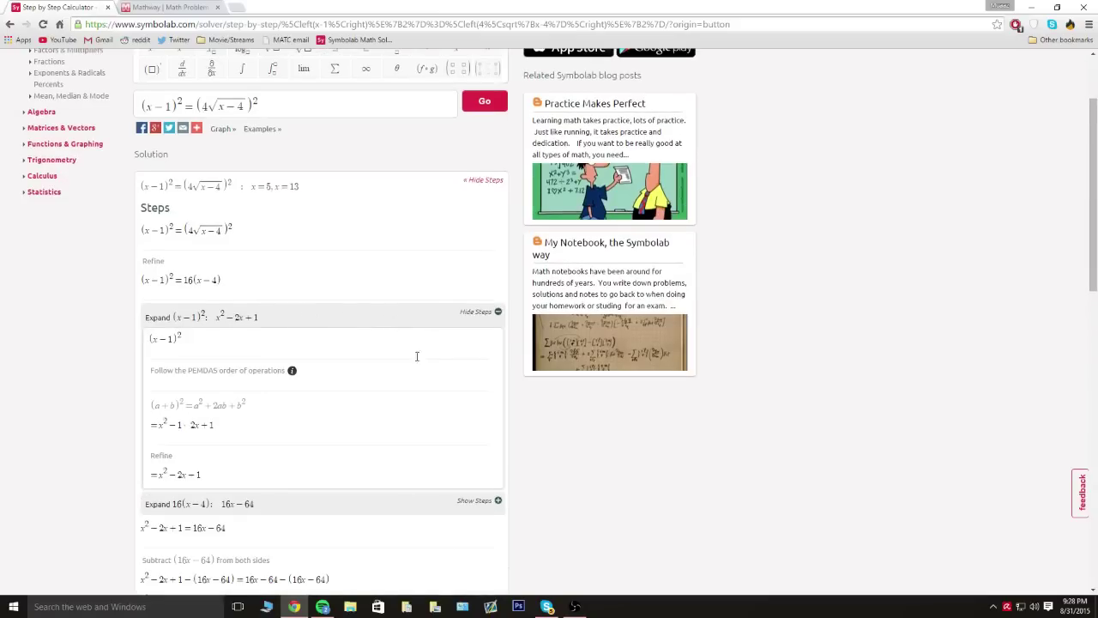
click(358, 508)
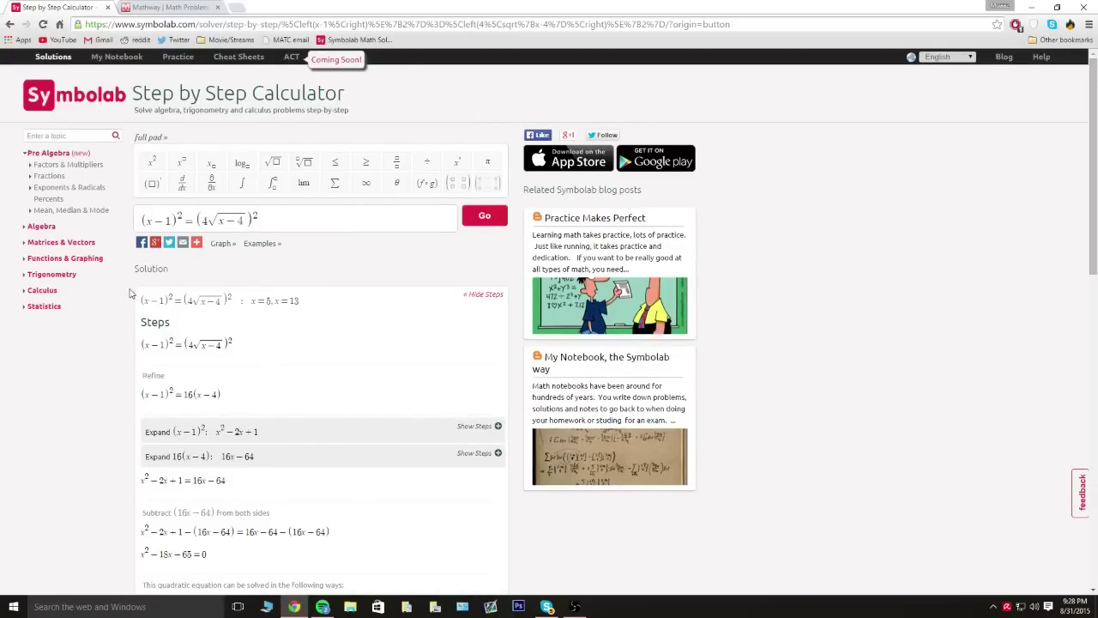
click(166, 6)
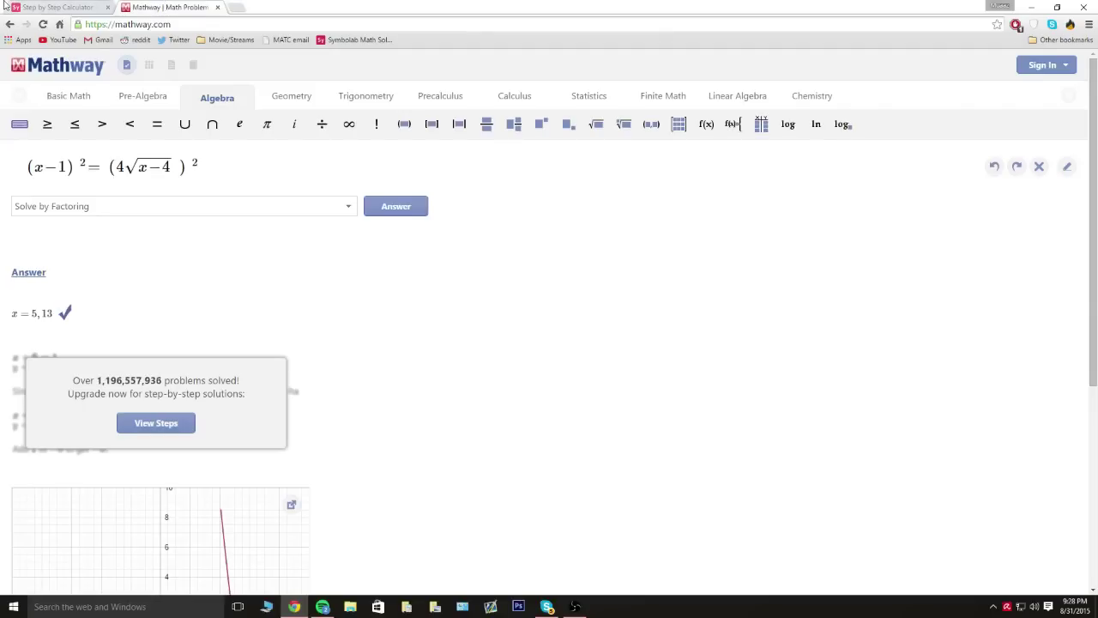
click(34, 7)
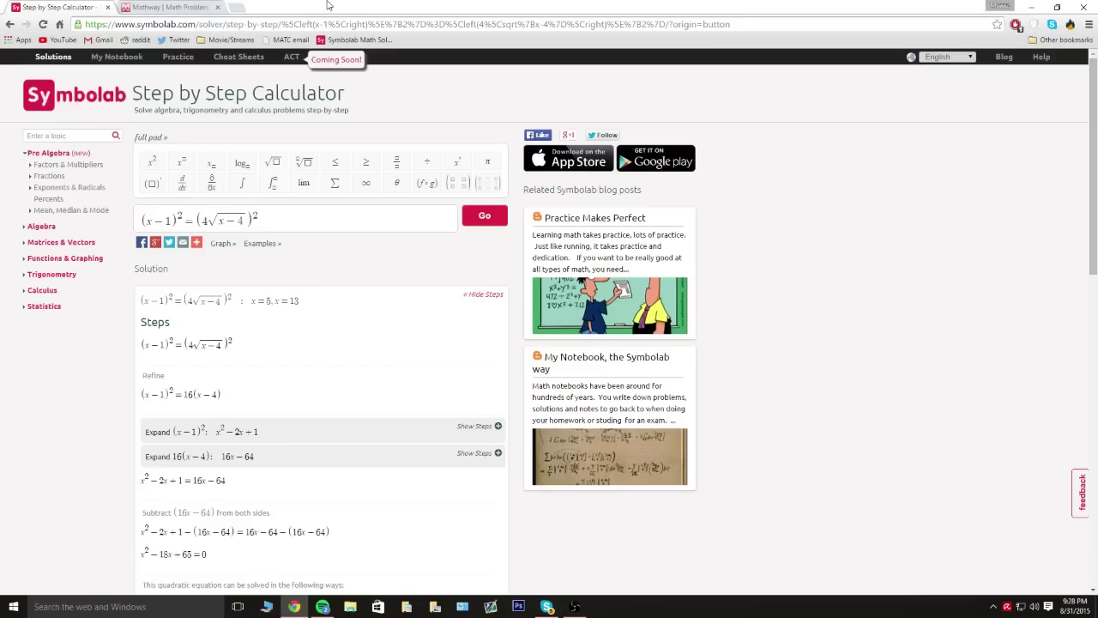
double_click(327, 6)
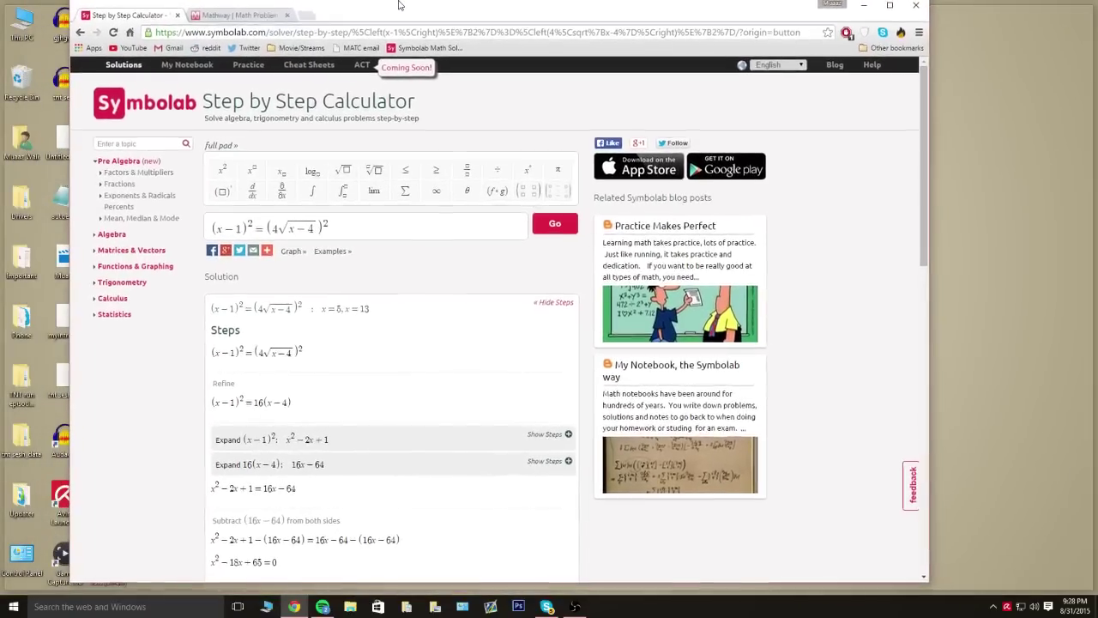
double_click(403, 6)
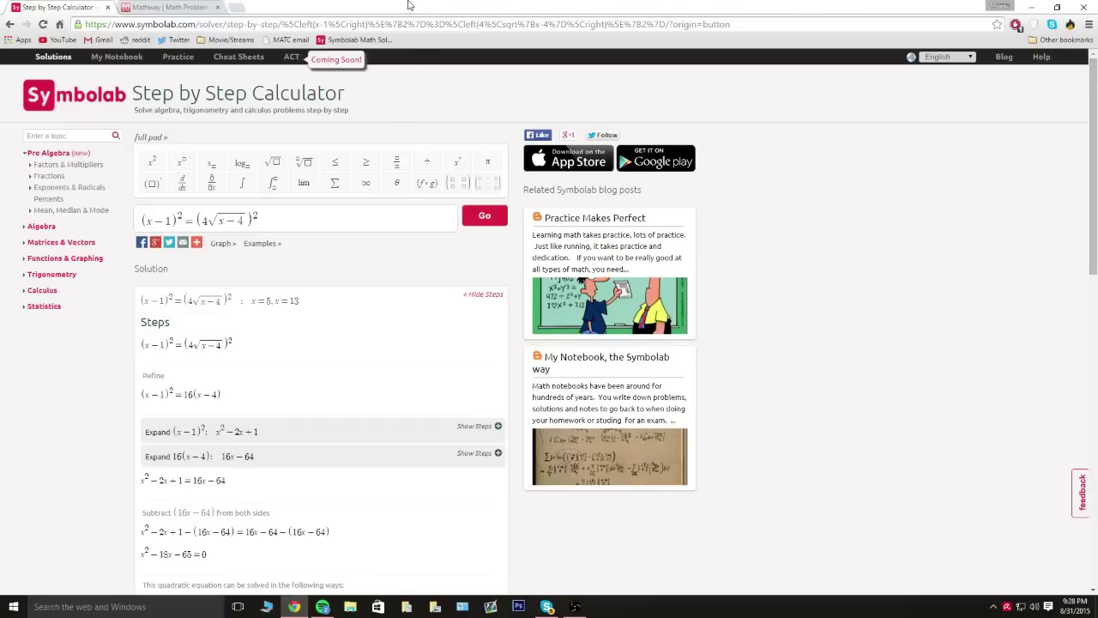
drag(408, 5, 509, 5)
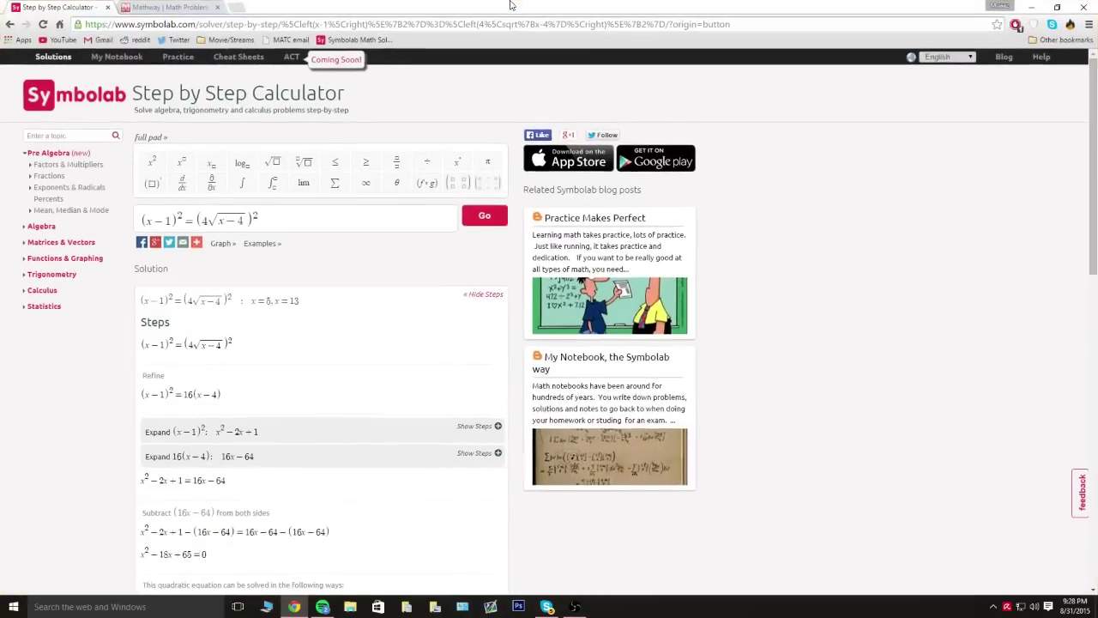